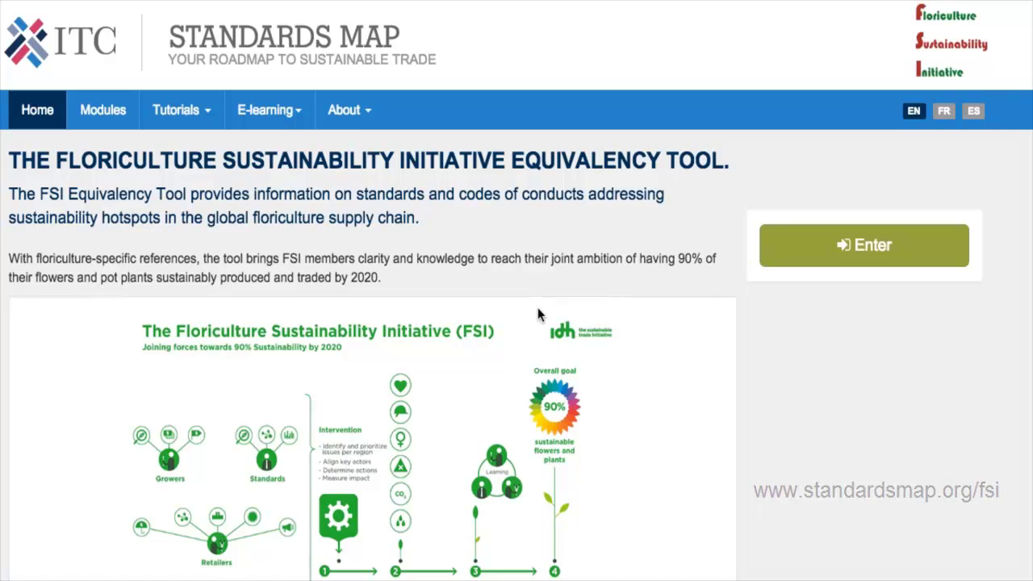
Enter the FSI equivalency tool and launch its guided tour from the top right.
left_click(864, 252)
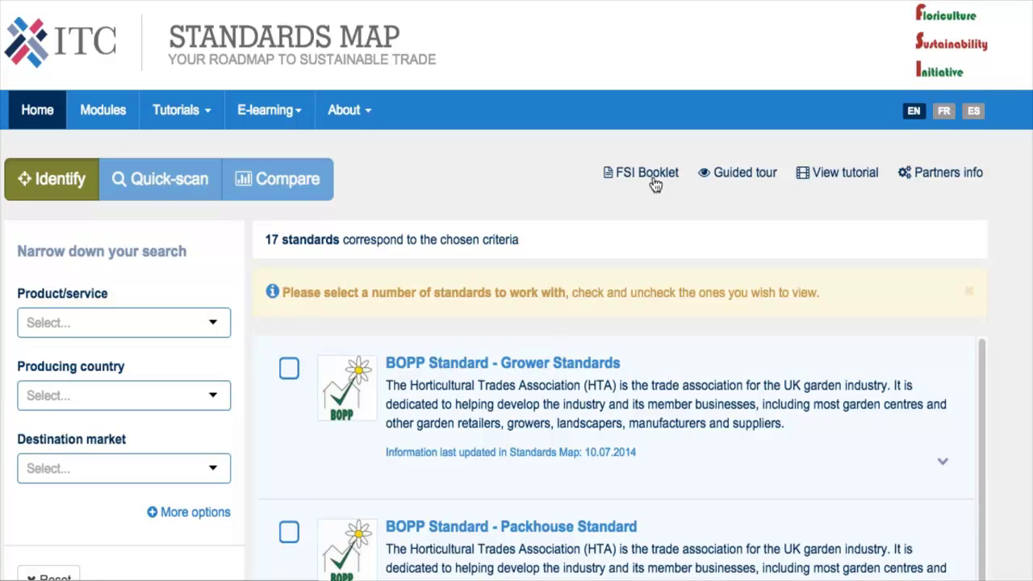
left_click(744, 173)
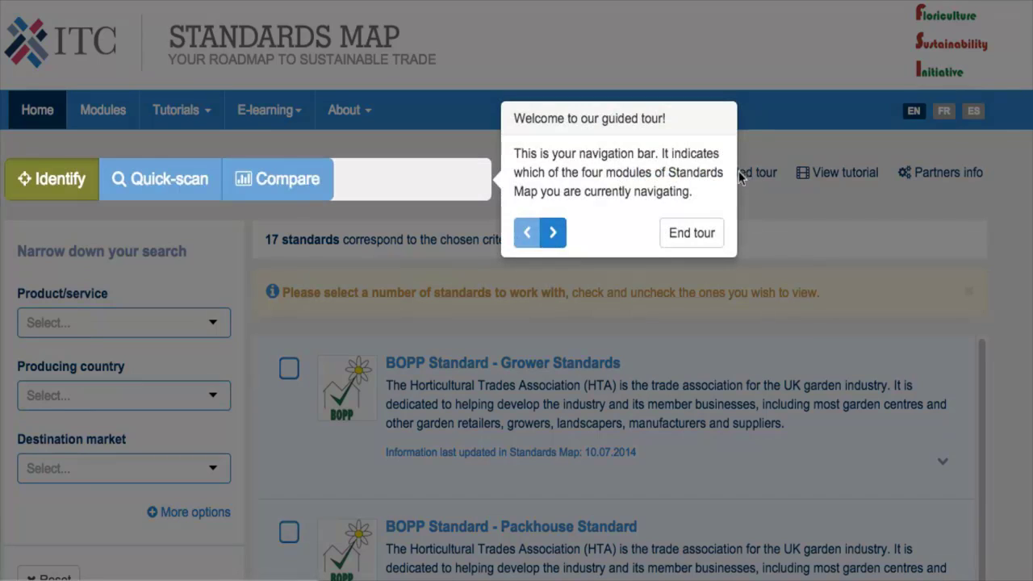
Advance through the tour steps up to standards selection, then end the tour.
left_click(554, 234)
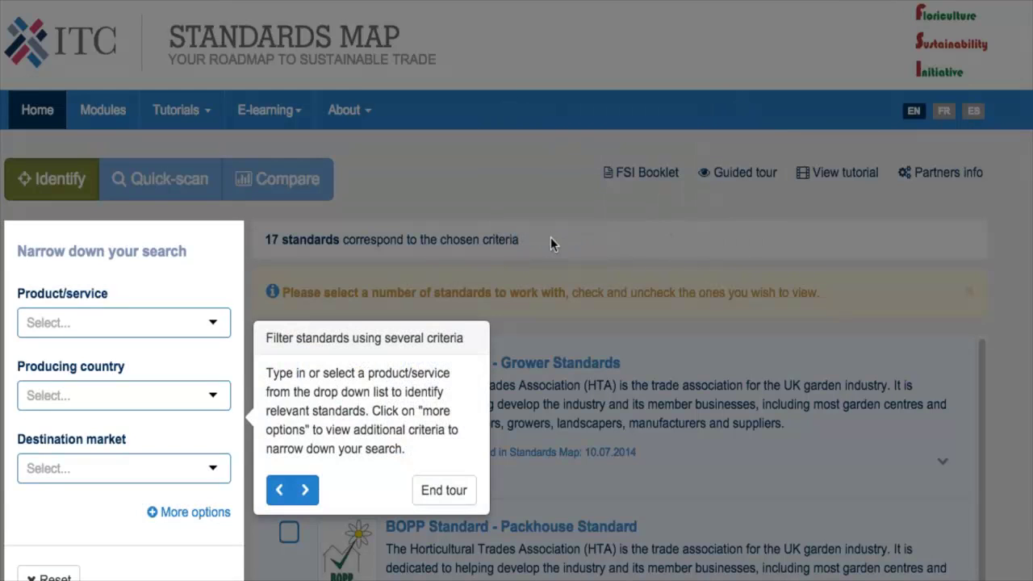
left_click(306, 490)
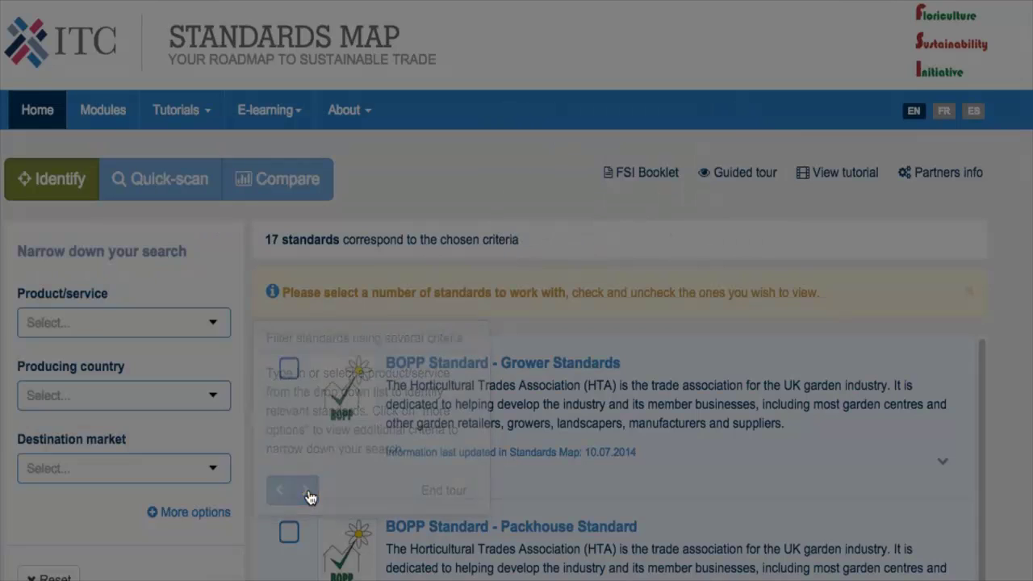
left_click(553, 184)
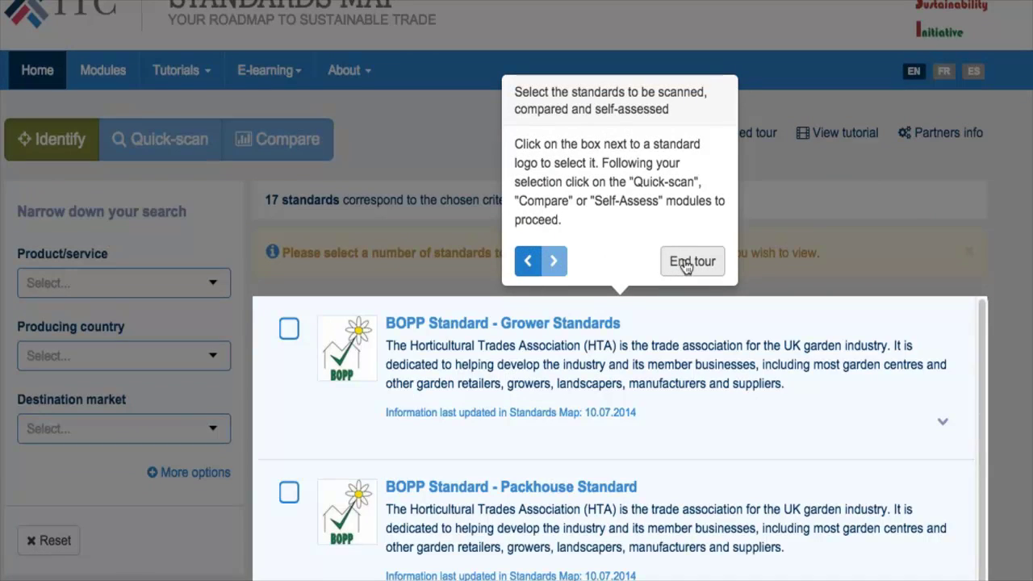
left_click(686, 262)
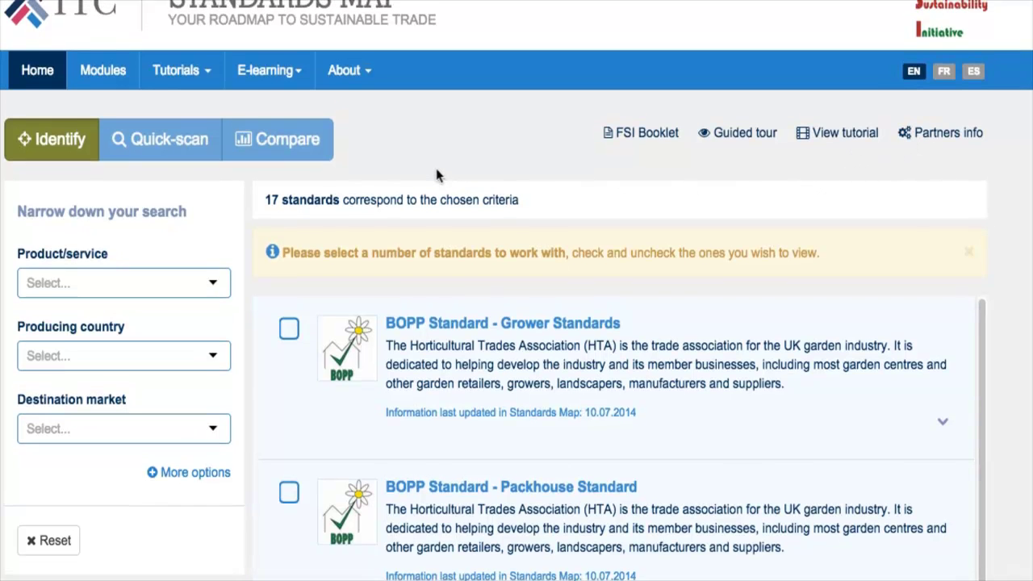
scroll(436, 176, "up", 1)
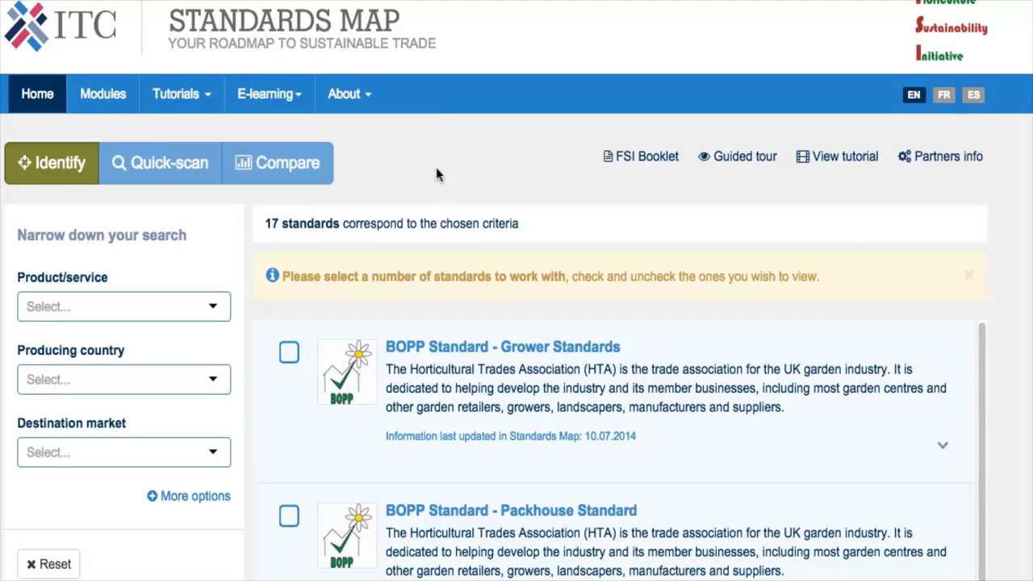
Set the Product/service filter to Flowers and Producing country to Colombia.
left_click(101, 313)
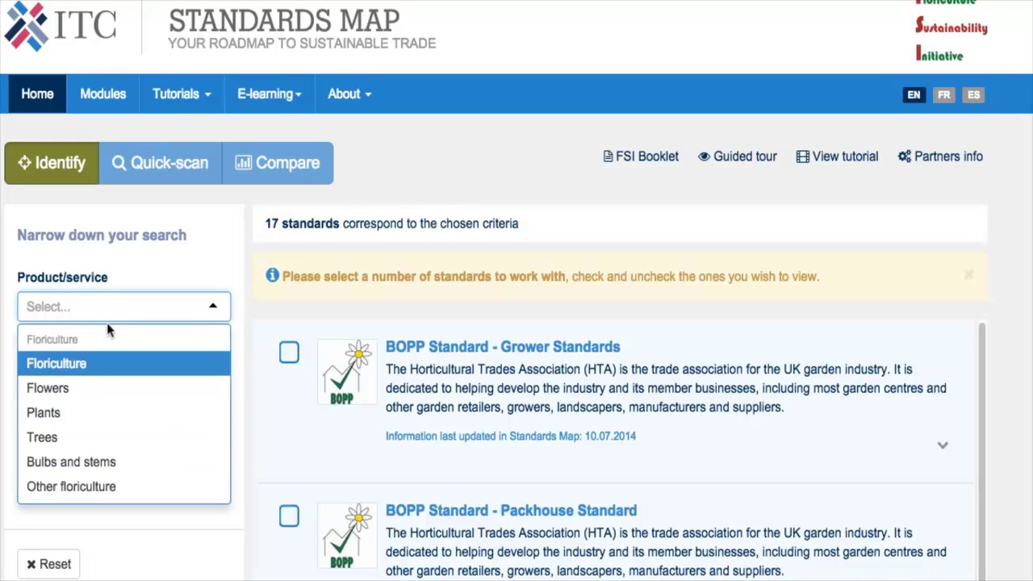
left_click(97, 389)
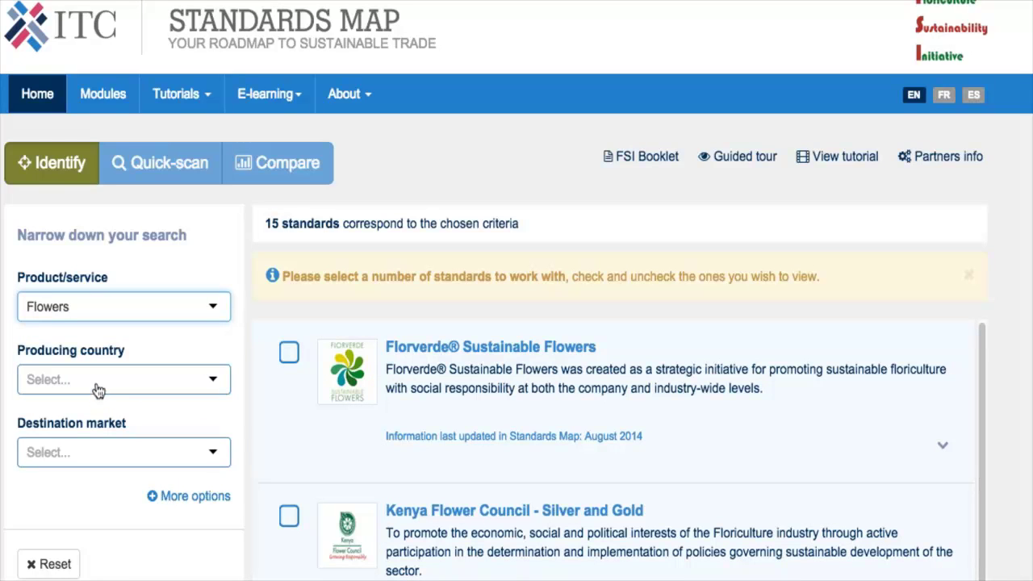
left_click(97, 387)
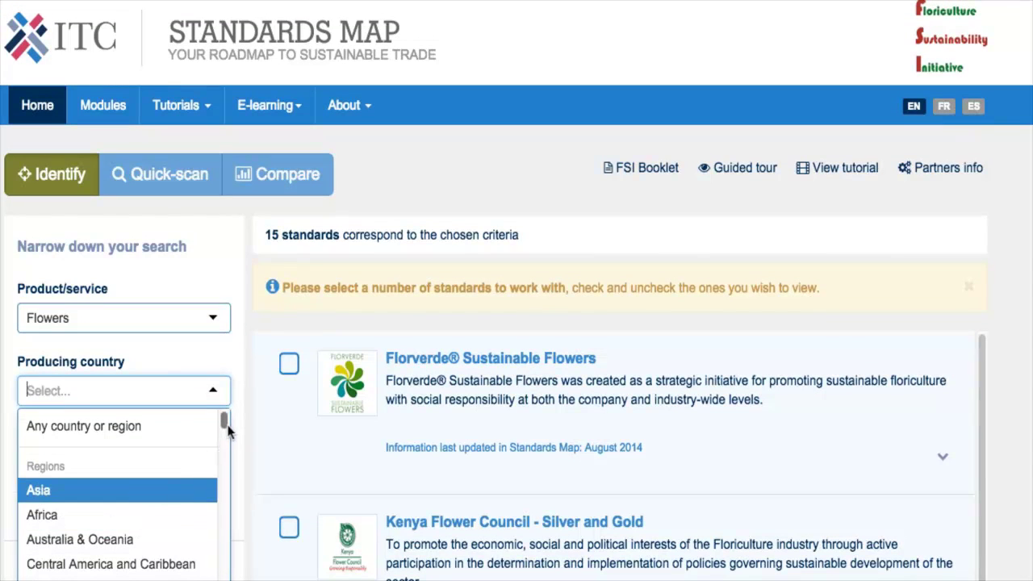
left_click_drag(226, 422, 228, 436)
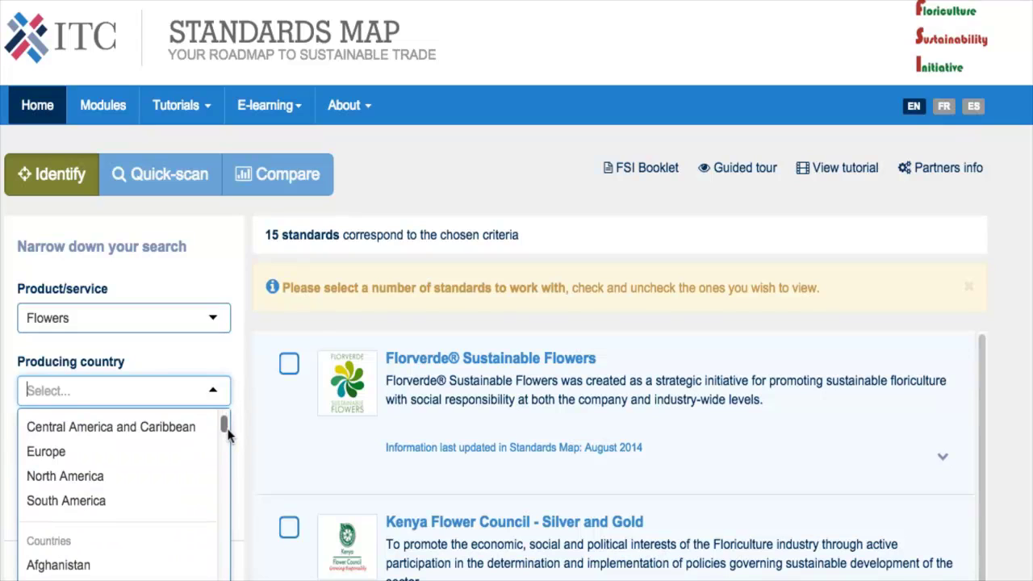
left_click_drag(227, 435, 229, 438)
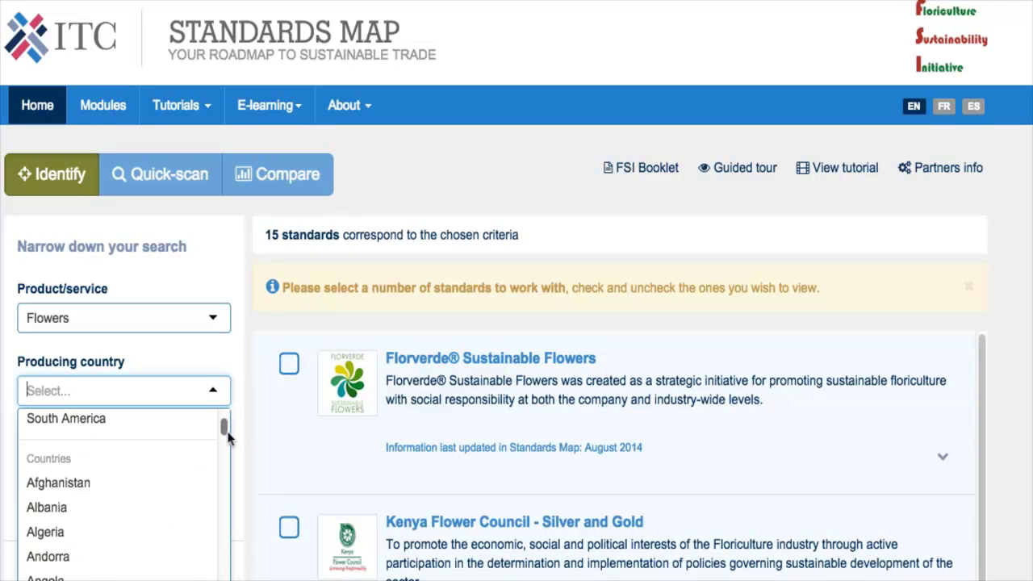
scroll(227, 438, "down", 1)
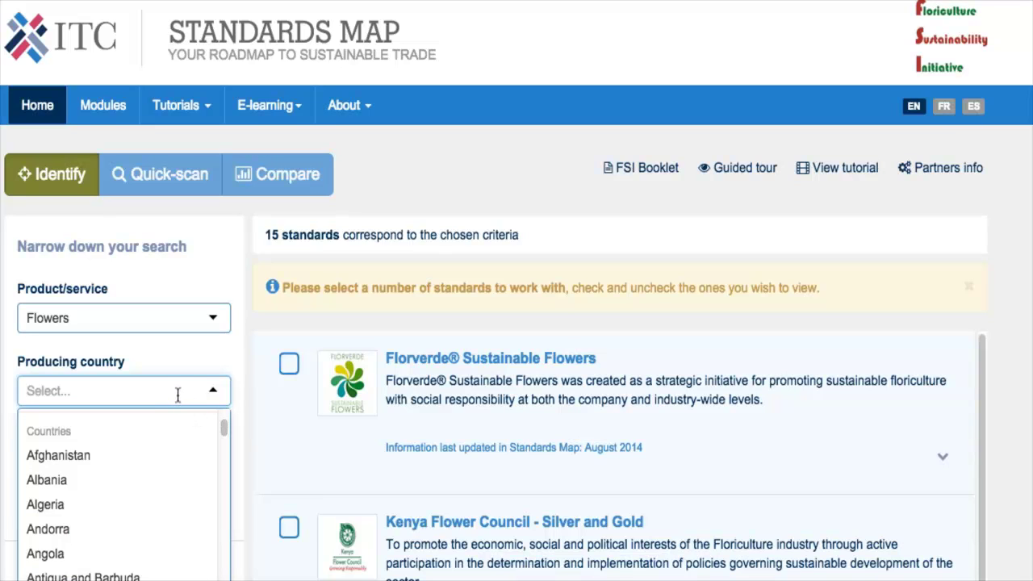
type("col")
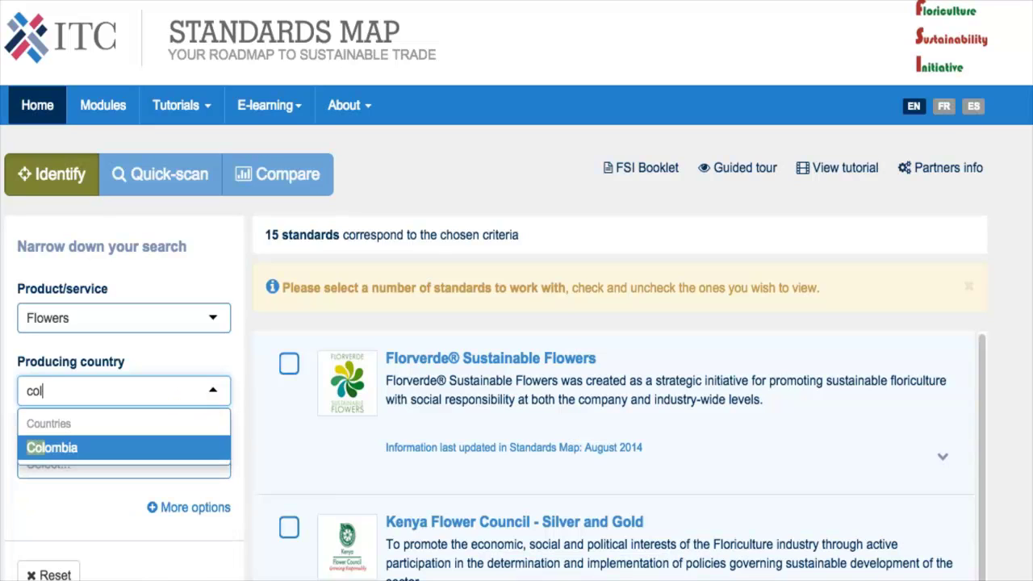
left_click(142, 449)
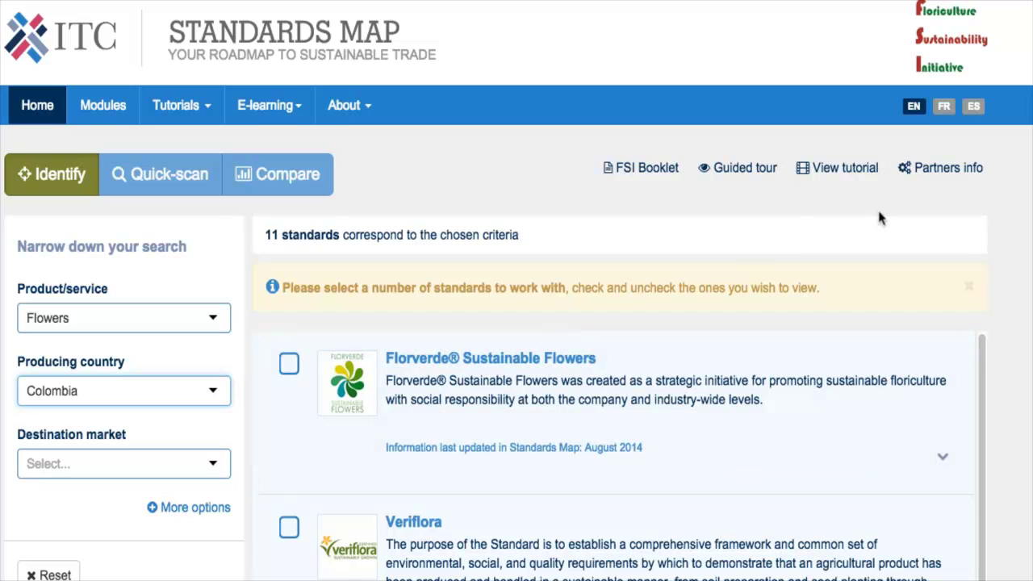
scroll(517, 323, "down", 3)
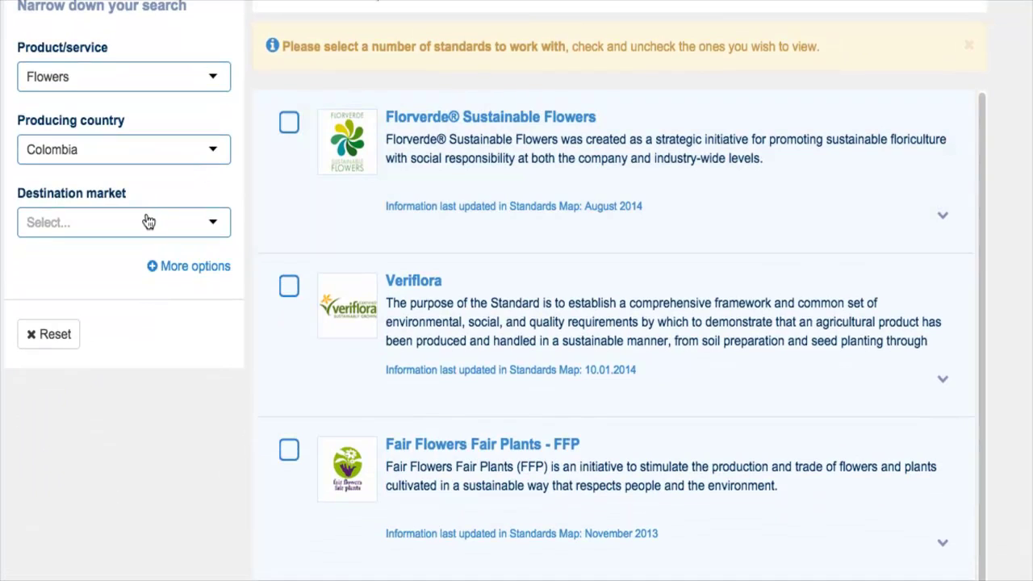
left_click(172, 272)
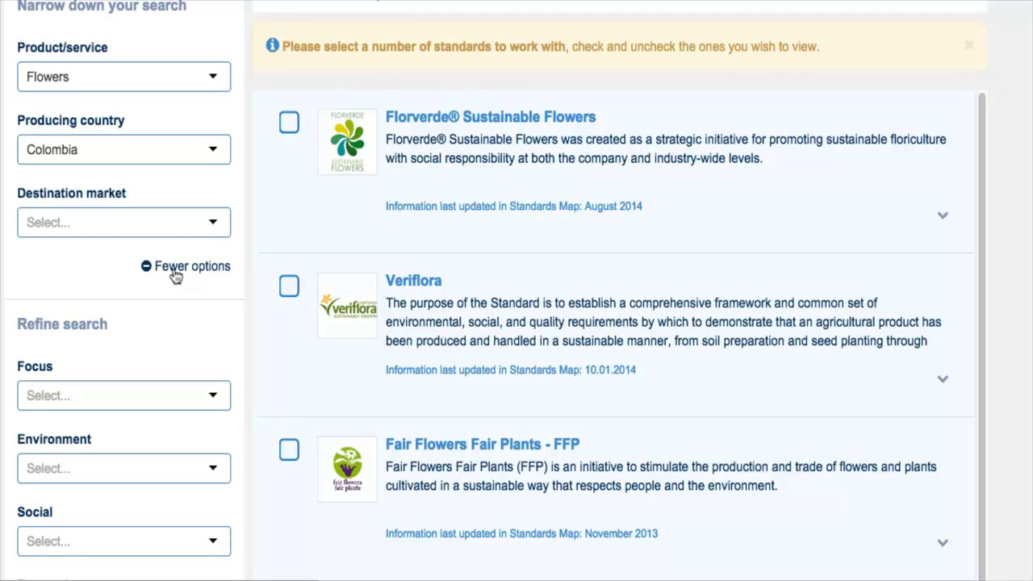
left_click(175, 273)
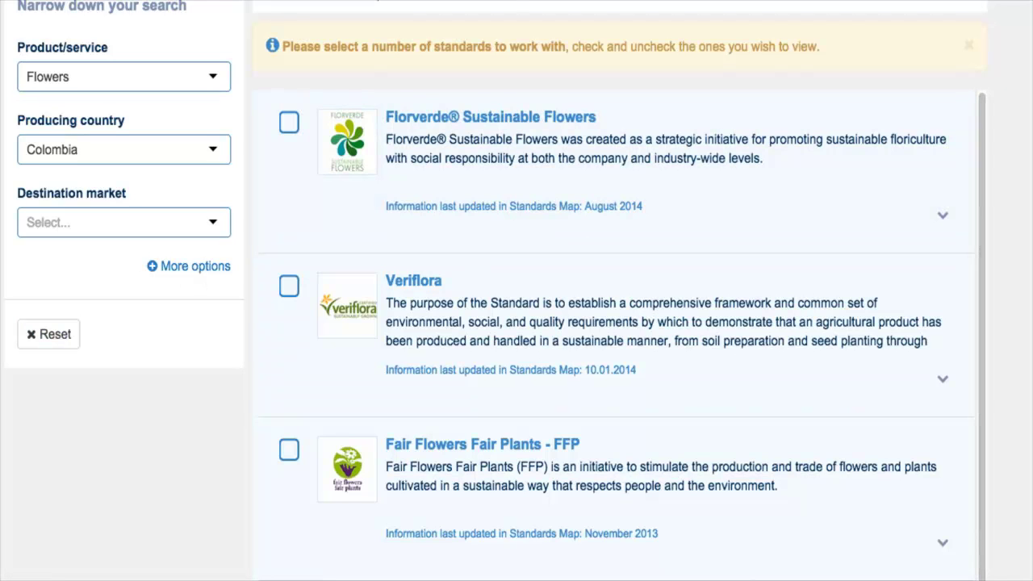
scroll(516, 290, "up", 3)
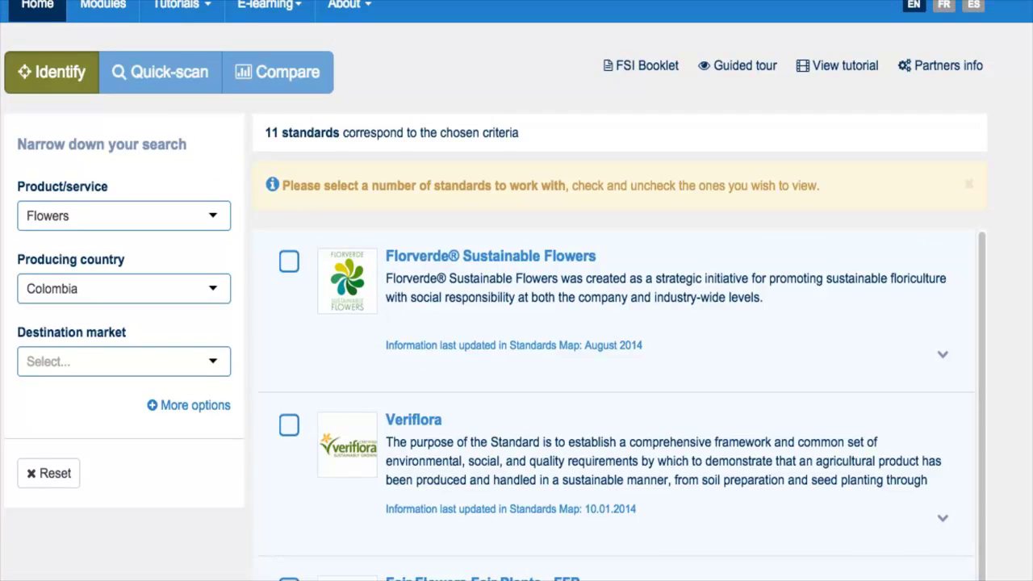
Tick Florverde Sustainable Flowers and GLOBALG.A.P. Floriculture in the standards list.
scroll(516, 290, "down", 1)
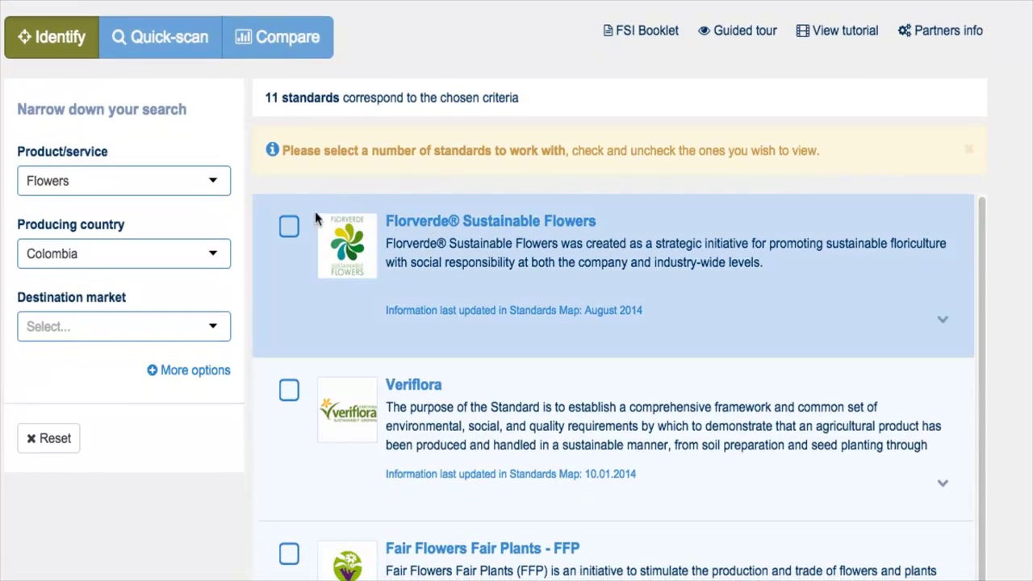
left_click(290, 226)
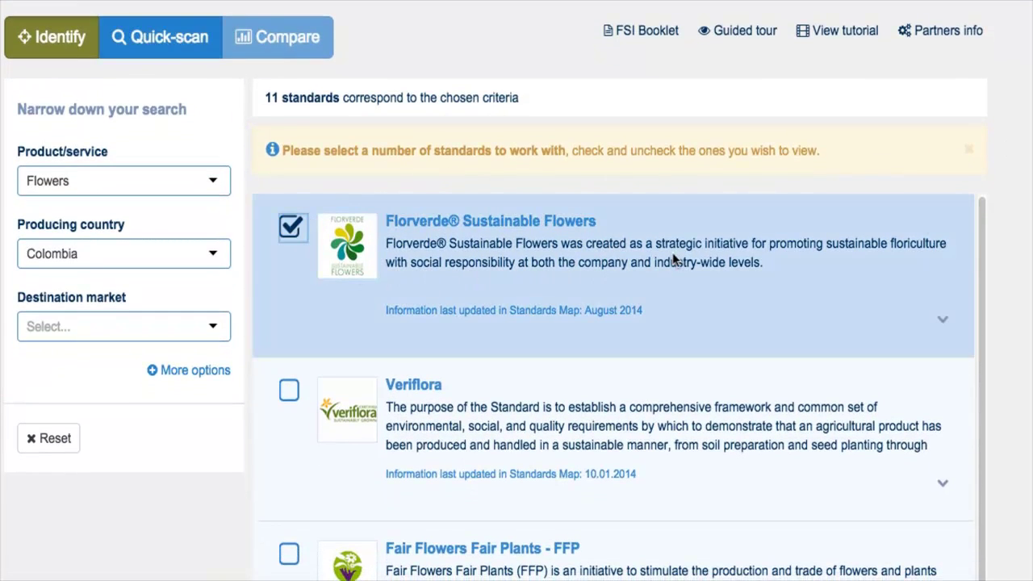
left_click_drag(980, 255, 985, 418)
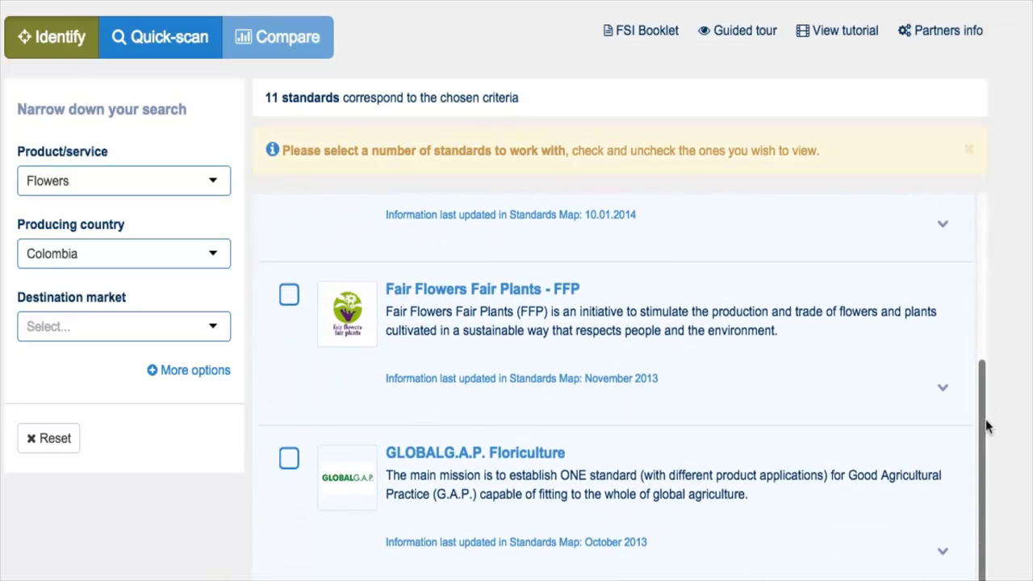
scroll(1000, 408, "up", 1)
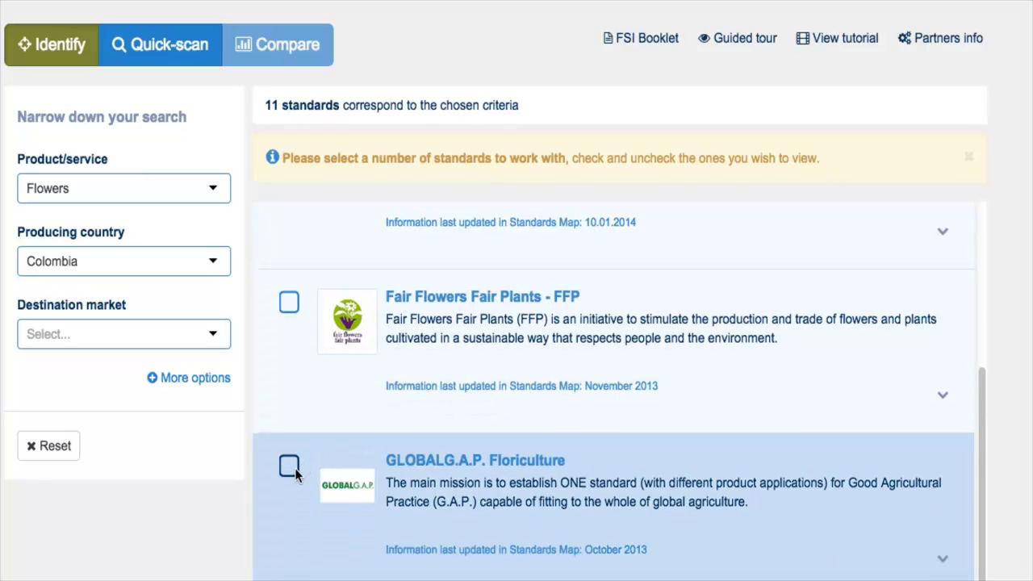
left_click(290, 467)
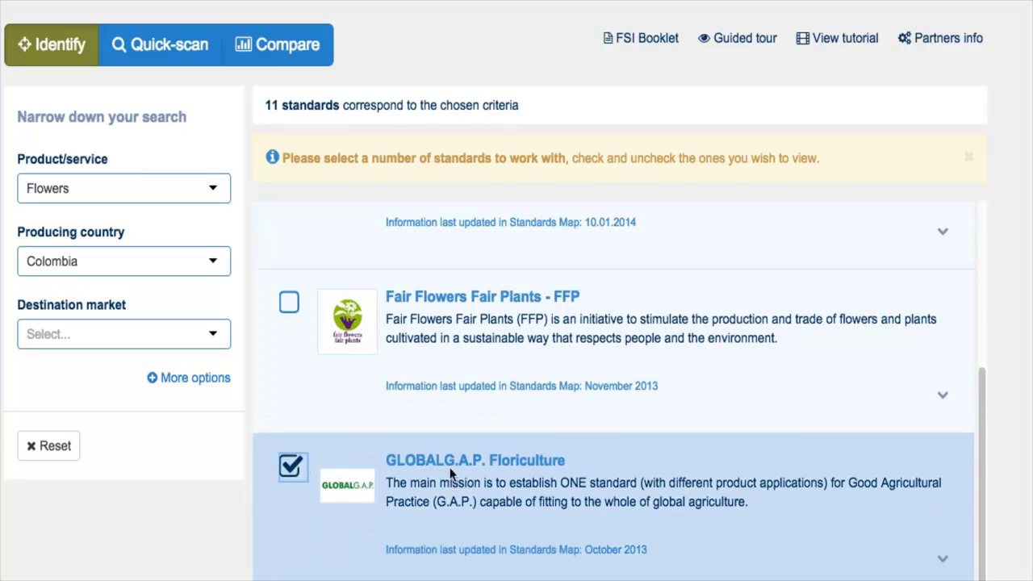
scroll(1000, 306, "down", 1)
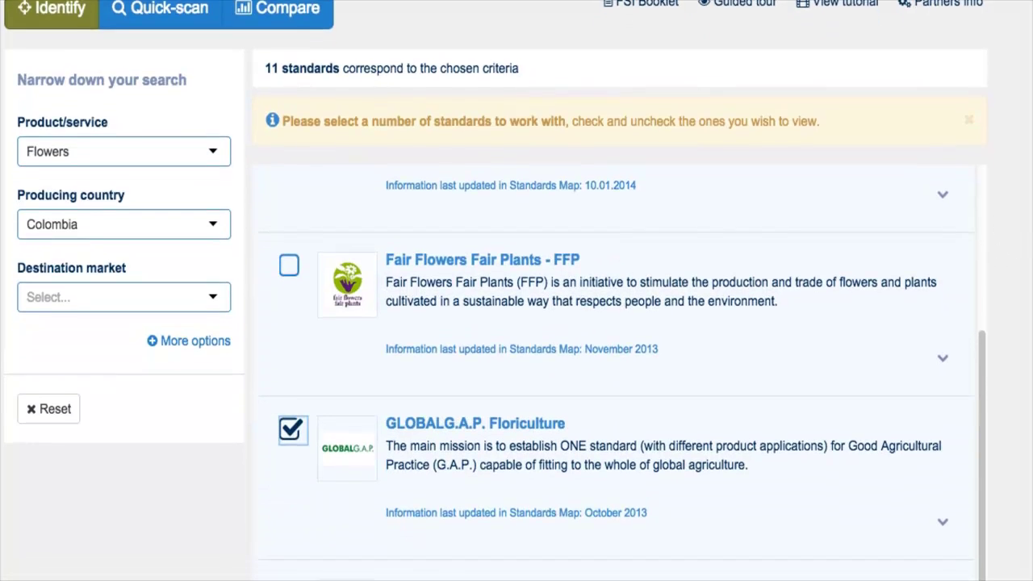
scroll(613, 323, "down", 12)
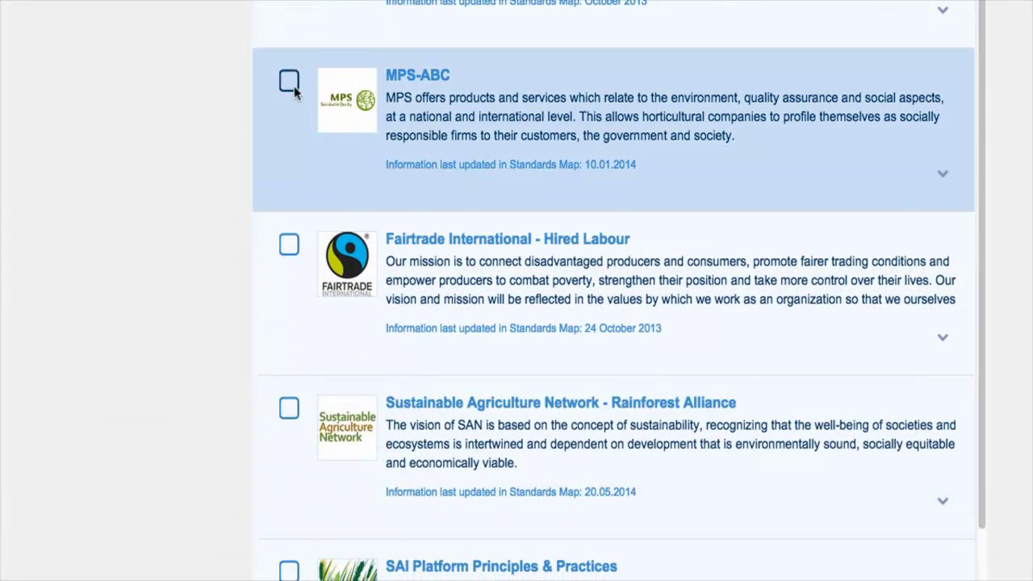
Add MPS-ABC, Fairtrade Hired Labour and SAN-Rainforest Alliance, then close the selection reminder.
left_click(292, 87)
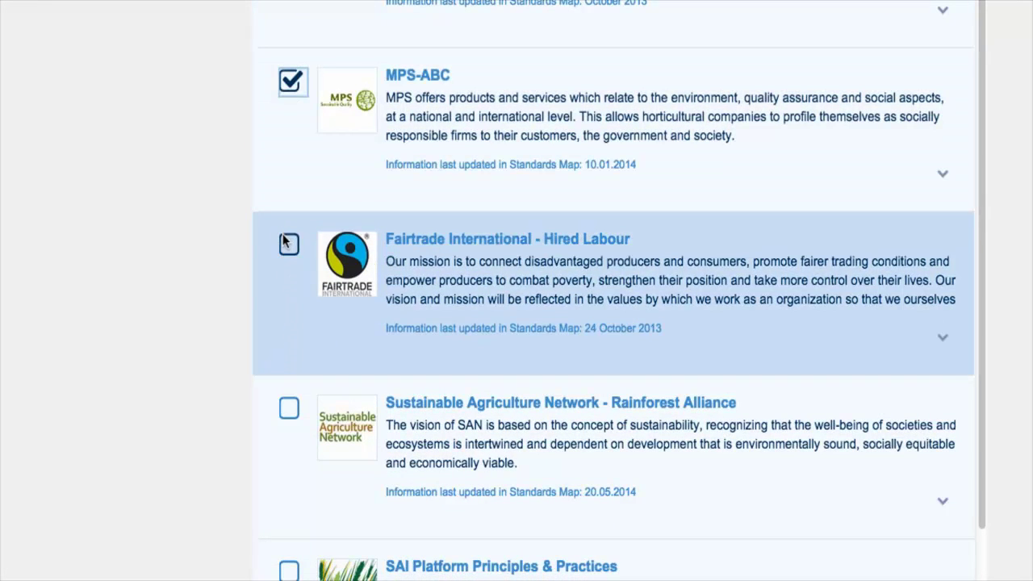
left_click(289, 245)
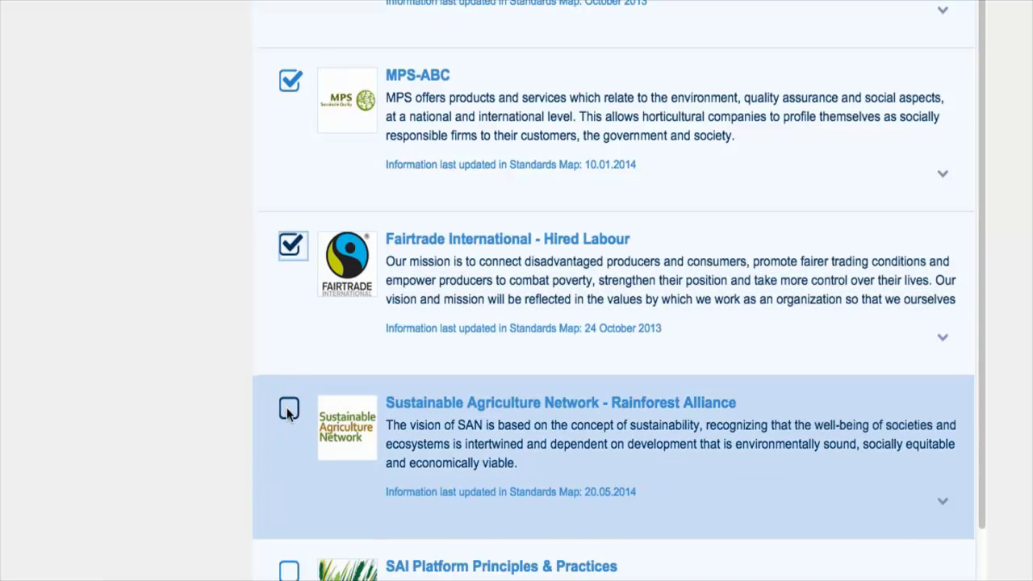
left_click(289, 408)
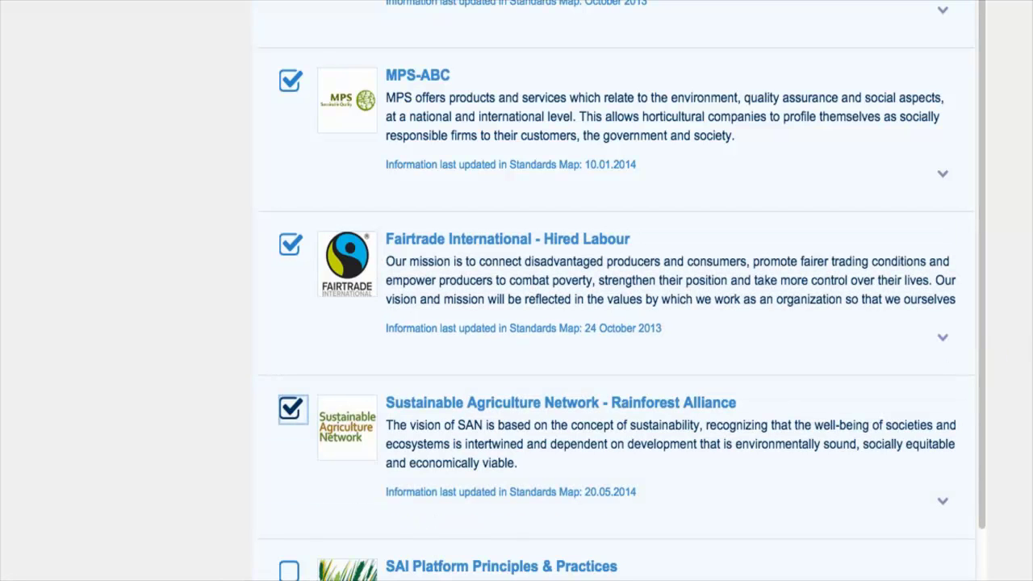
scroll(613, 323, "up", 10)
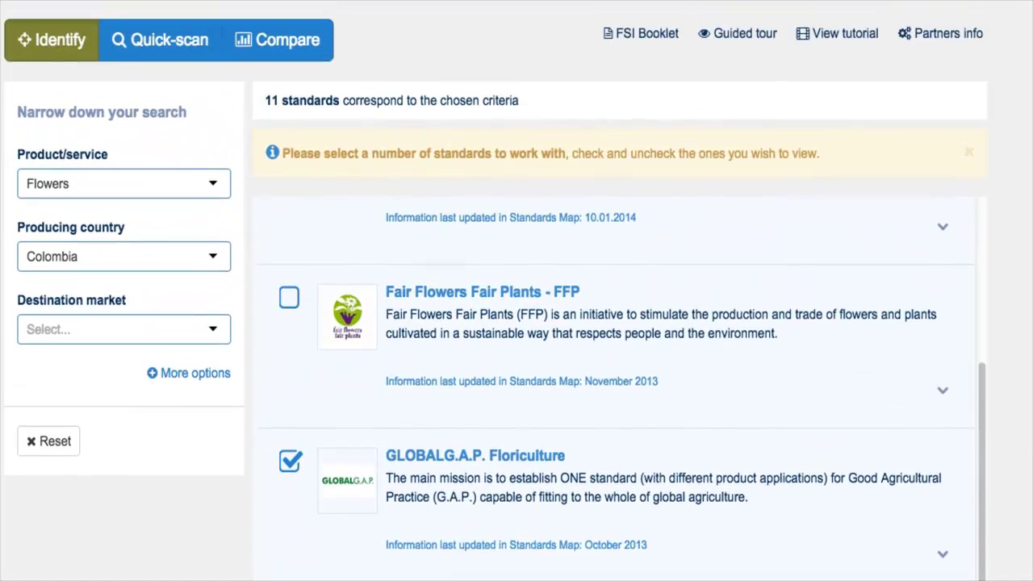
scroll(516, 323, "up", 2)
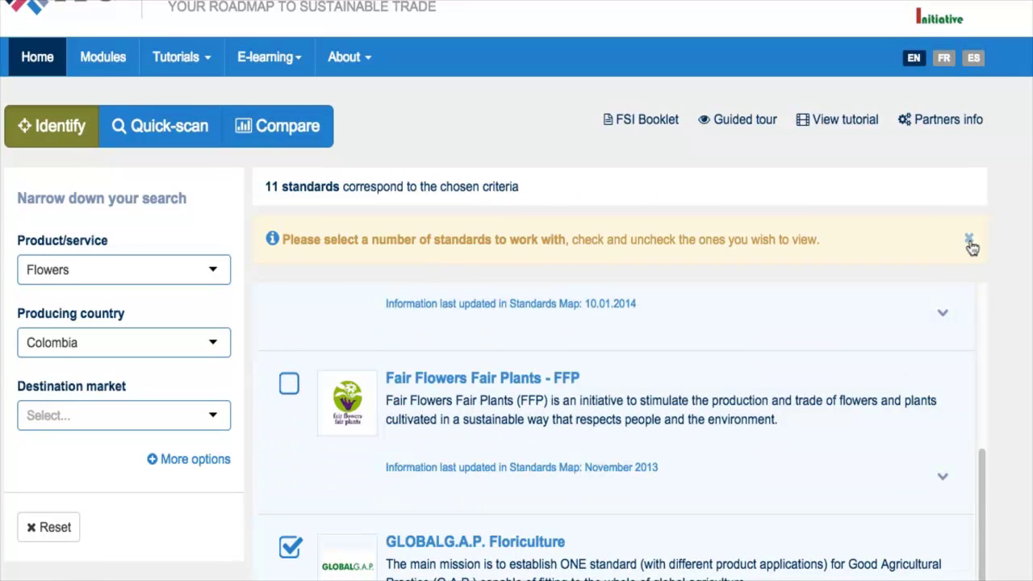
left_click(969, 242)
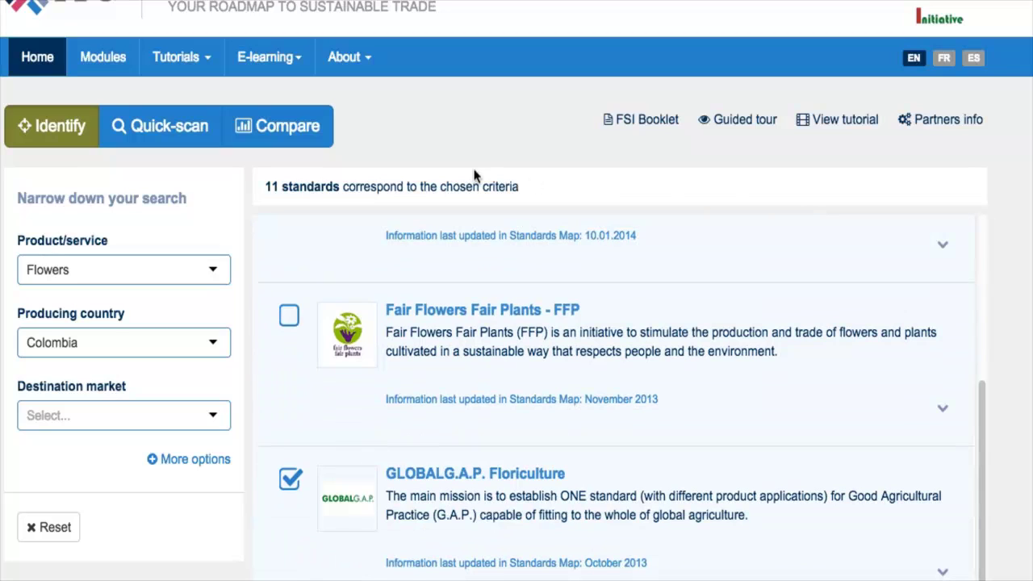
Run the quick-scan, viewing GLOBALG.A.P., MPS-ABC, then Fairtrade Hired Labour overviews.
left_click(164, 130)
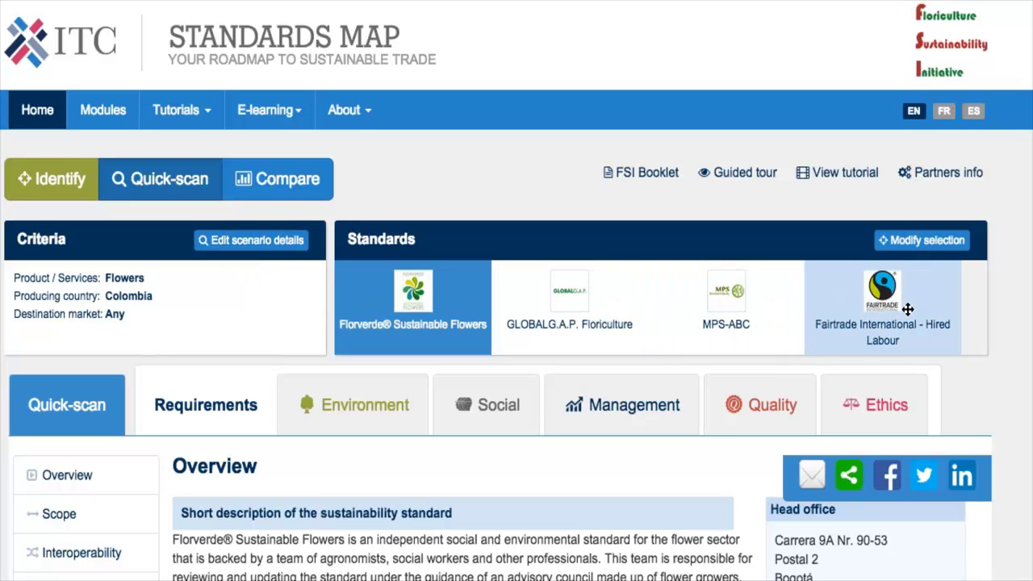
scroll(517, 290, "down", 3)
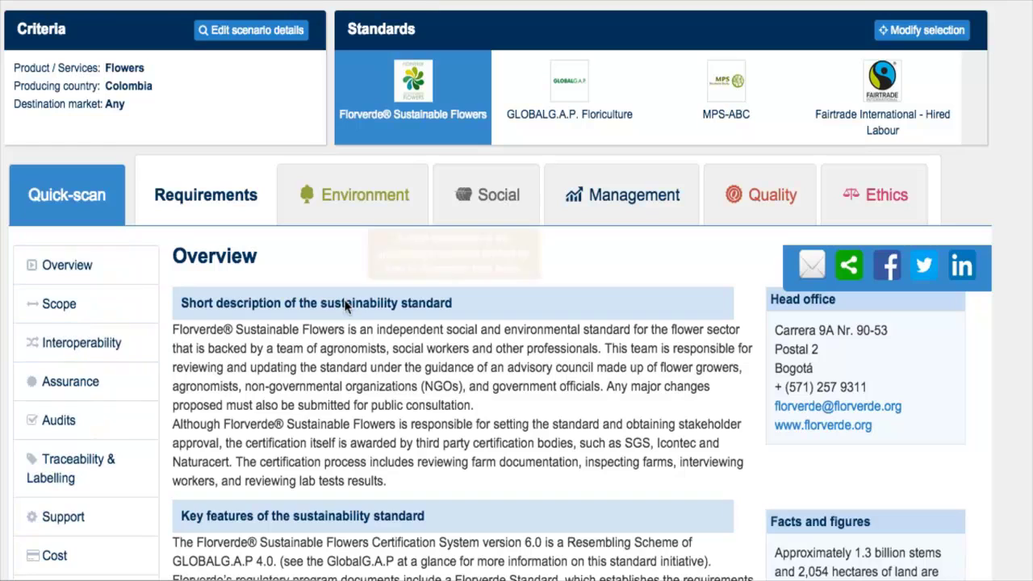
left_click(518, 116)
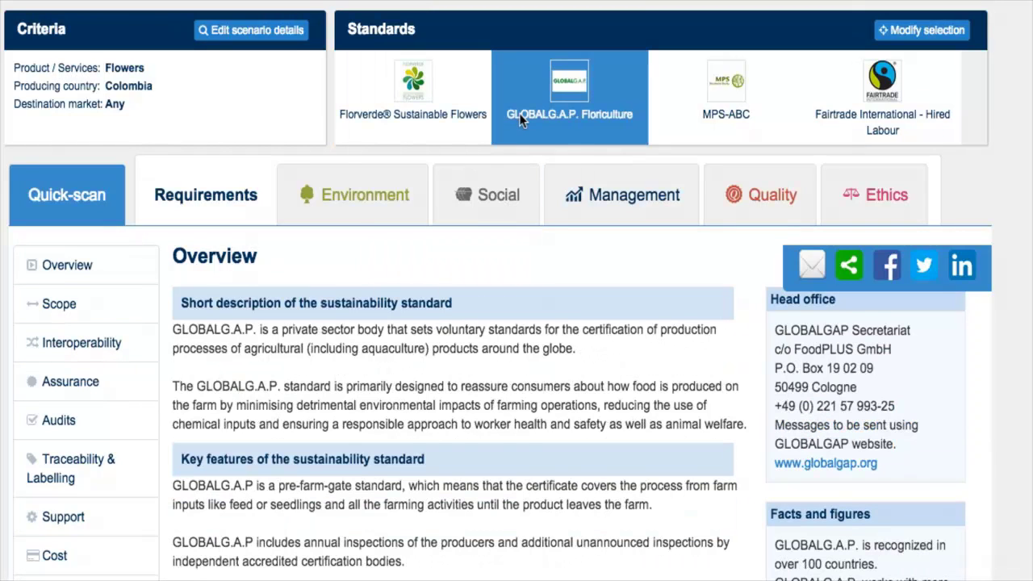
left_click(685, 107)
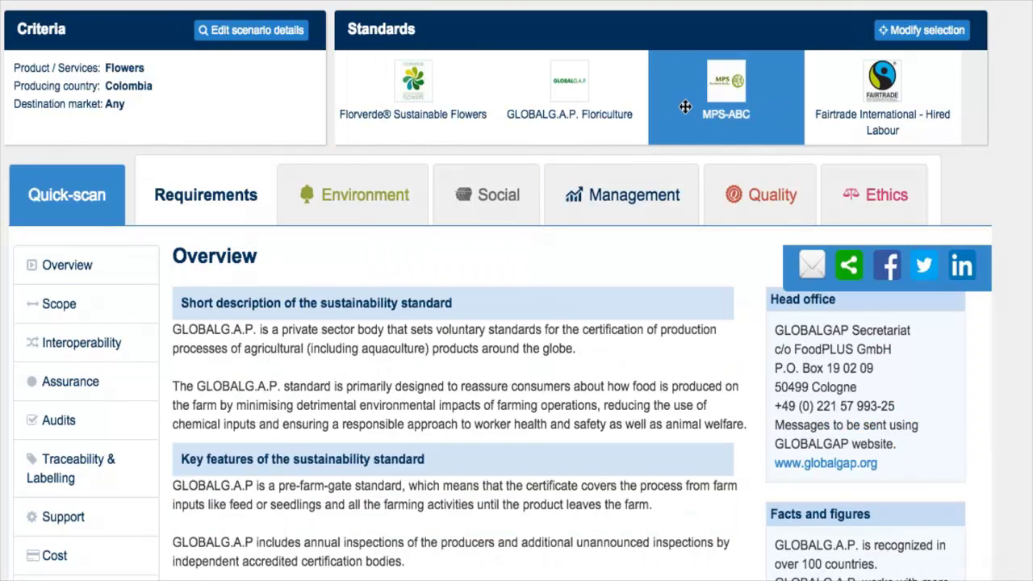
left_click(825, 102)
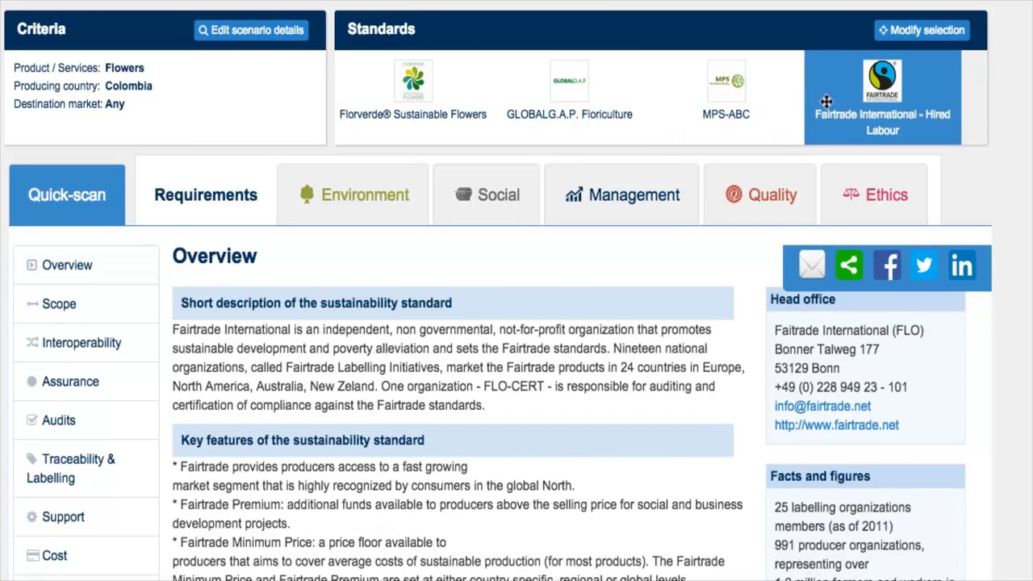
mouse_move(562, 314)
scroll(516, 323, "down", 10)
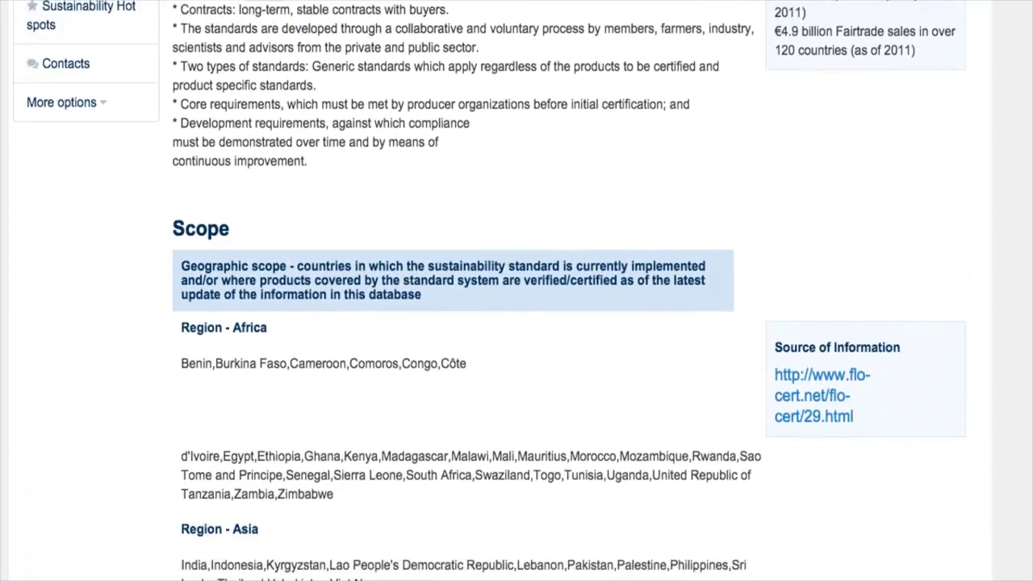
scroll(464, 322, "down", 10)
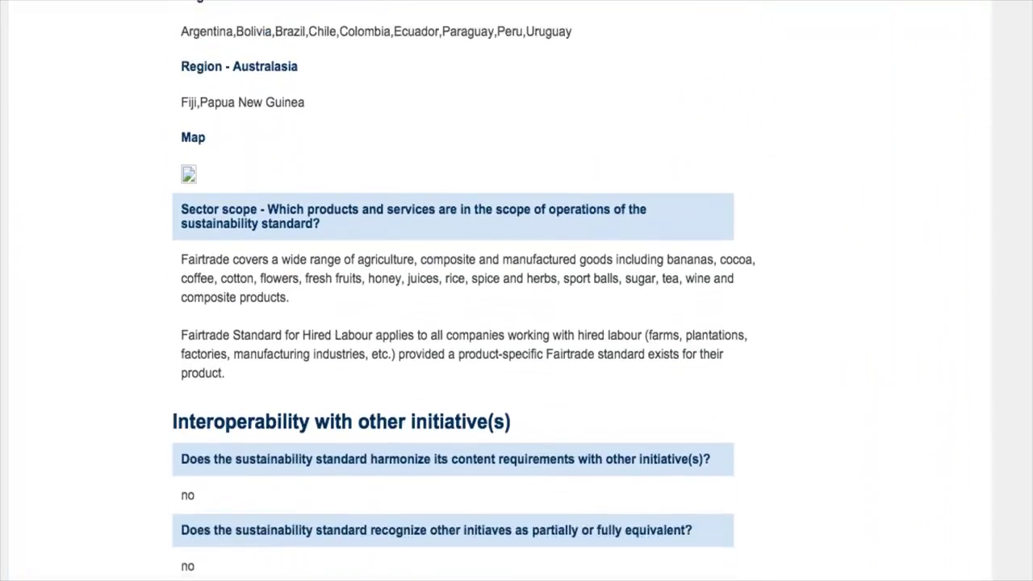
scroll(464, 323, "down", 1)
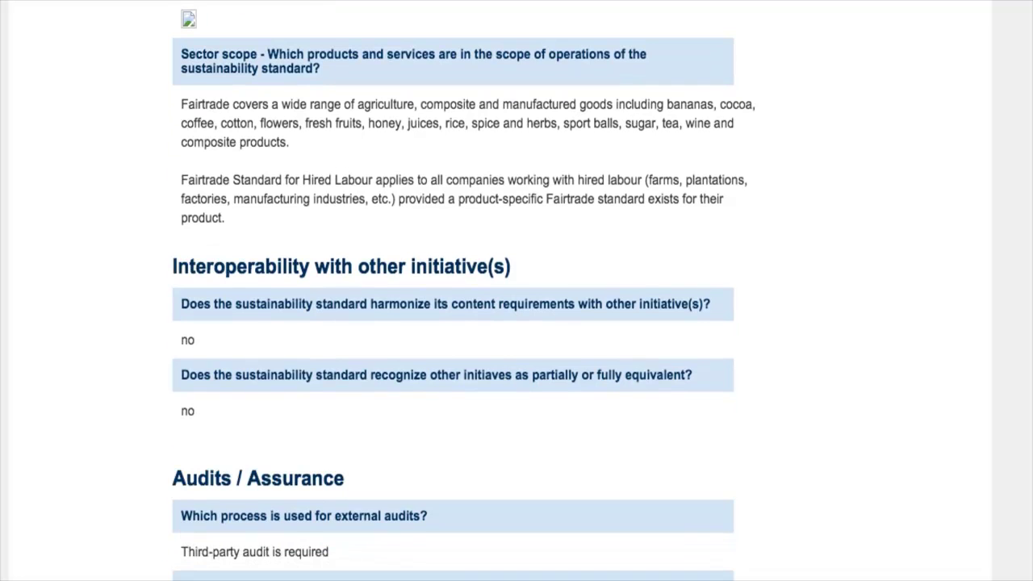
scroll(464, 322, "down", 5)
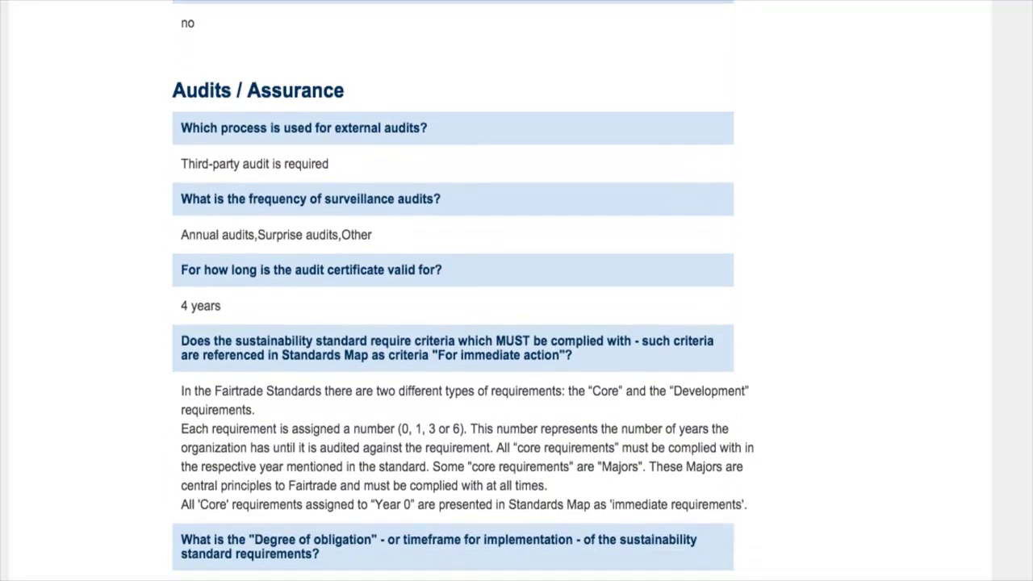
scroll(464, 323, "down", 7)
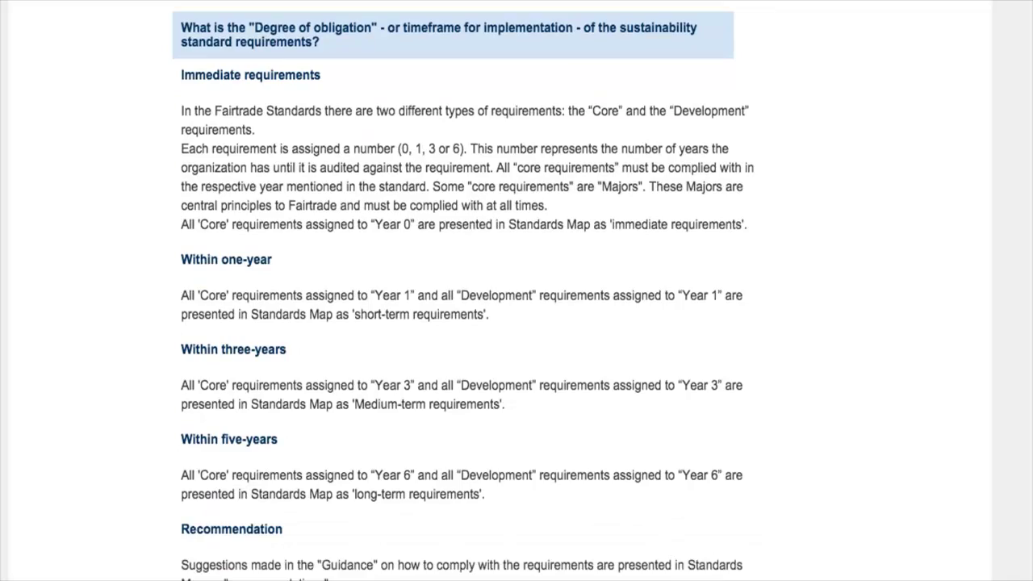
scroll(464, 291, "down", 2)
scroll(464, 291, "up", 20)
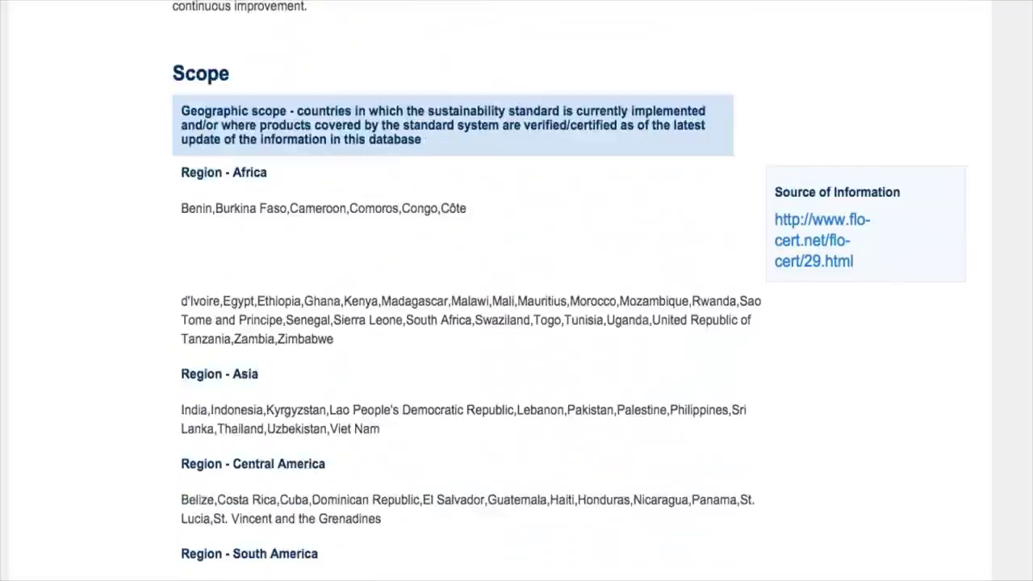
scroll(802, 37, "up", 4)
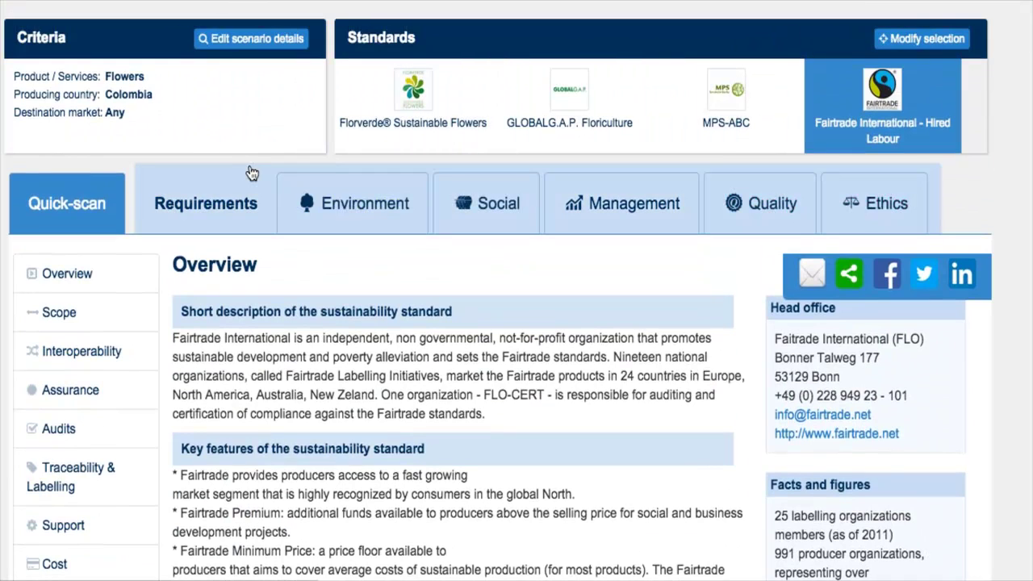
Open Fairtrade Hired Labour's Requirements tab and scroll to its pie, bar and radar charts.
left_click(208, 201)
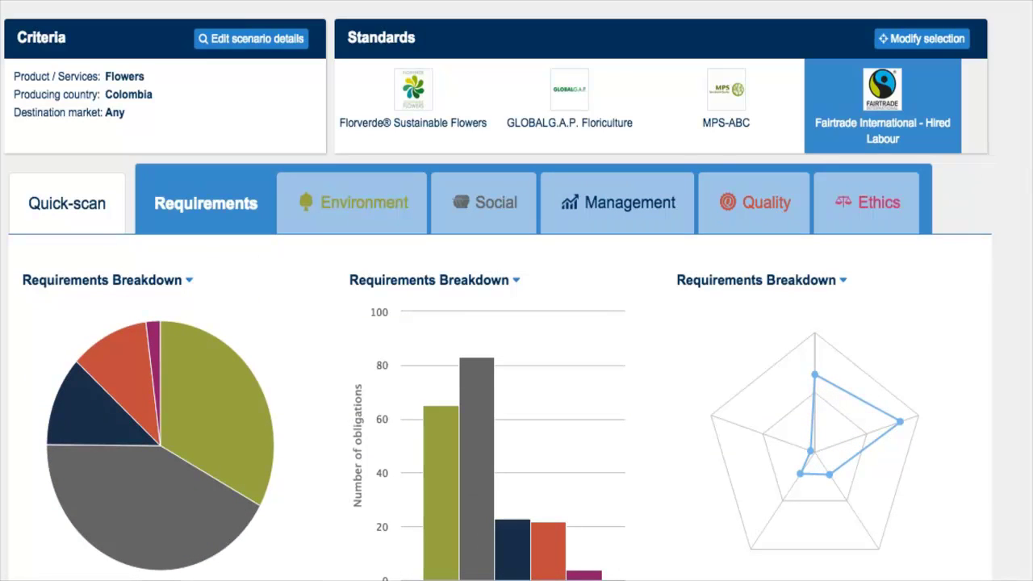
scroll(517, 291, "down", 2)
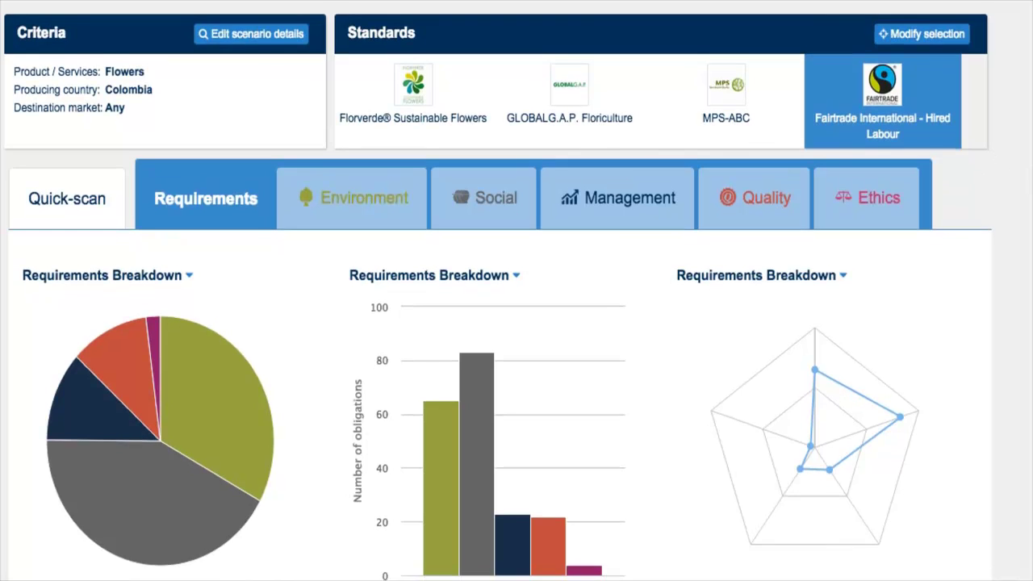
scroll(516, 291, "down", 3)
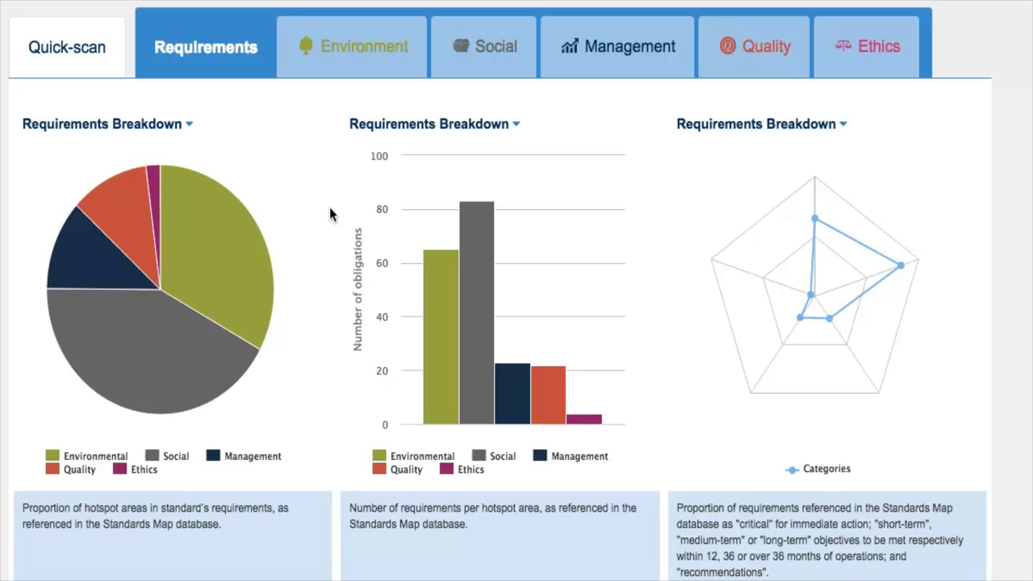
mouse_move(167, 336)
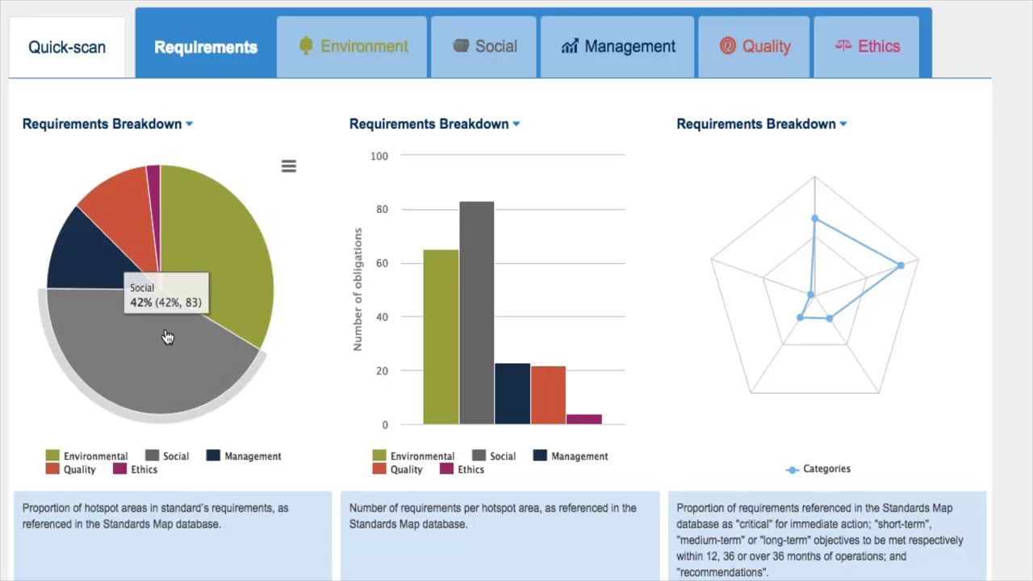
mouse_move(198, 283)
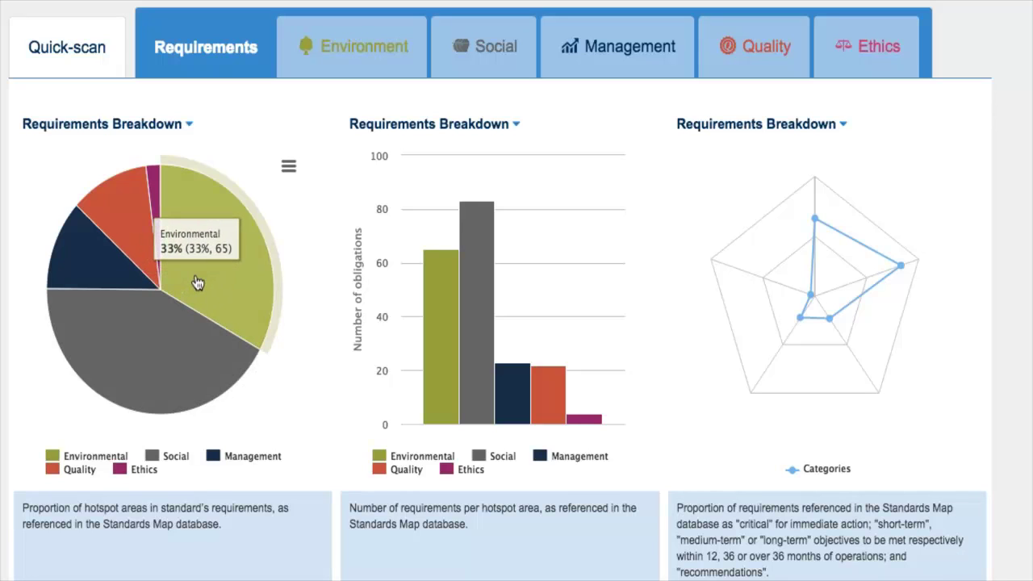
mouse_move(129, 278)
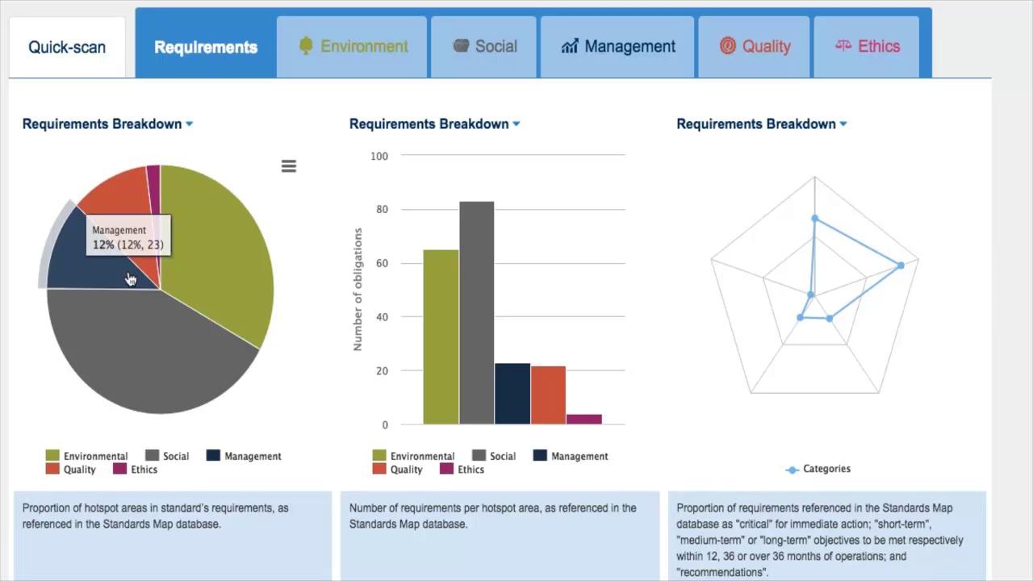
mouse_move(138, 250)
mouse_move(156, 218)
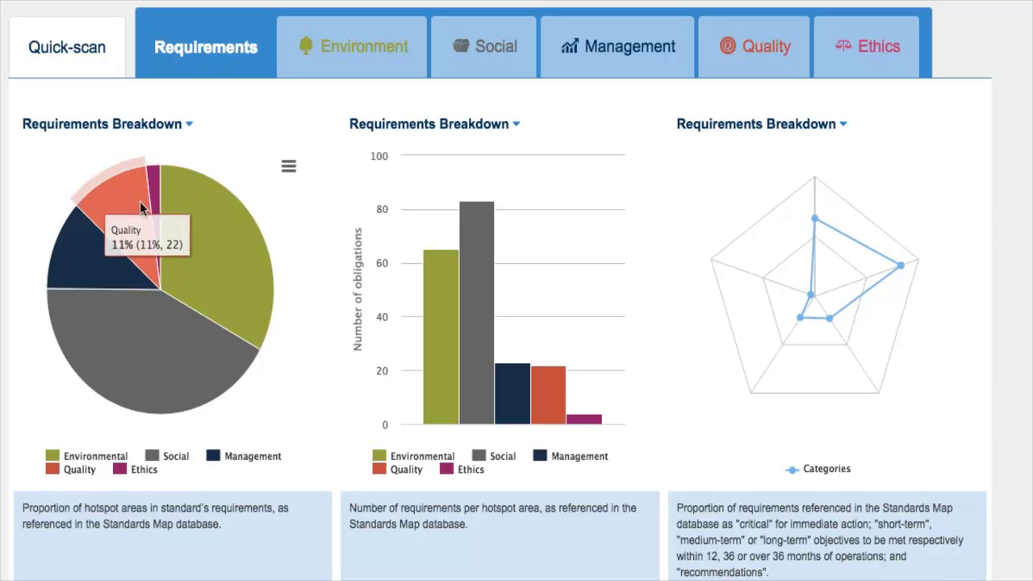
mouse_move(437, 327)
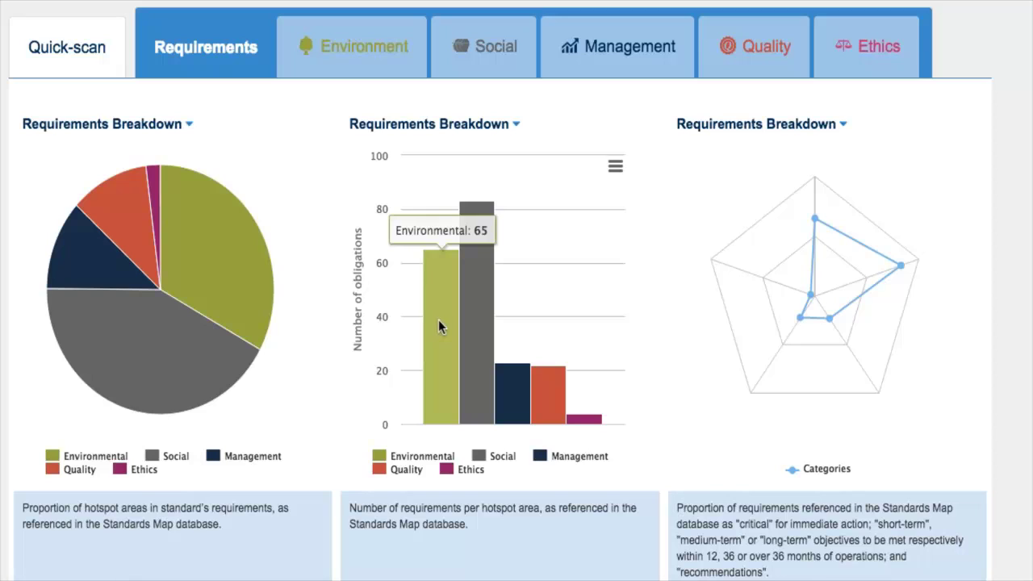
mouse_move(466, 323)
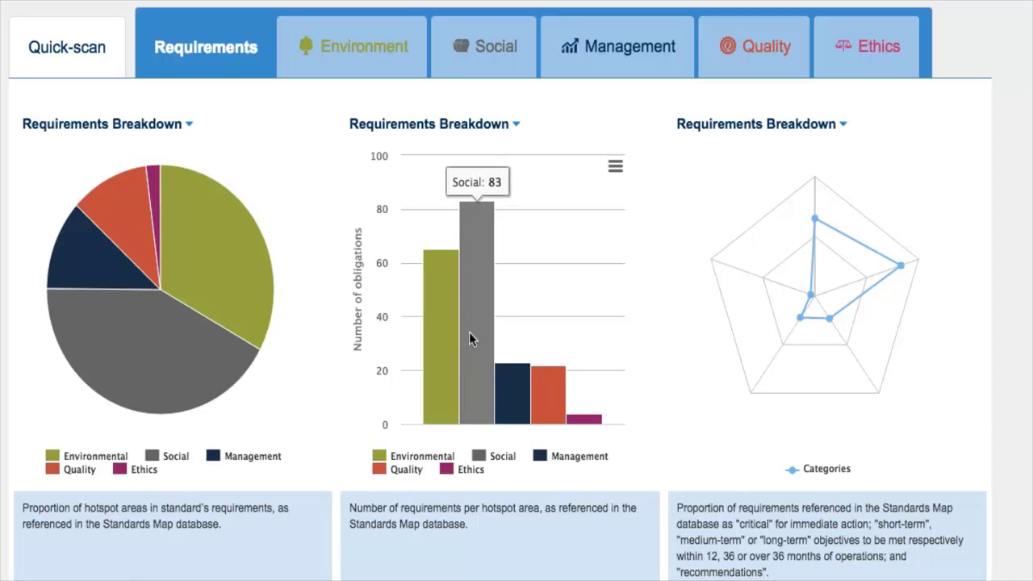
mouse_move(512, 386)
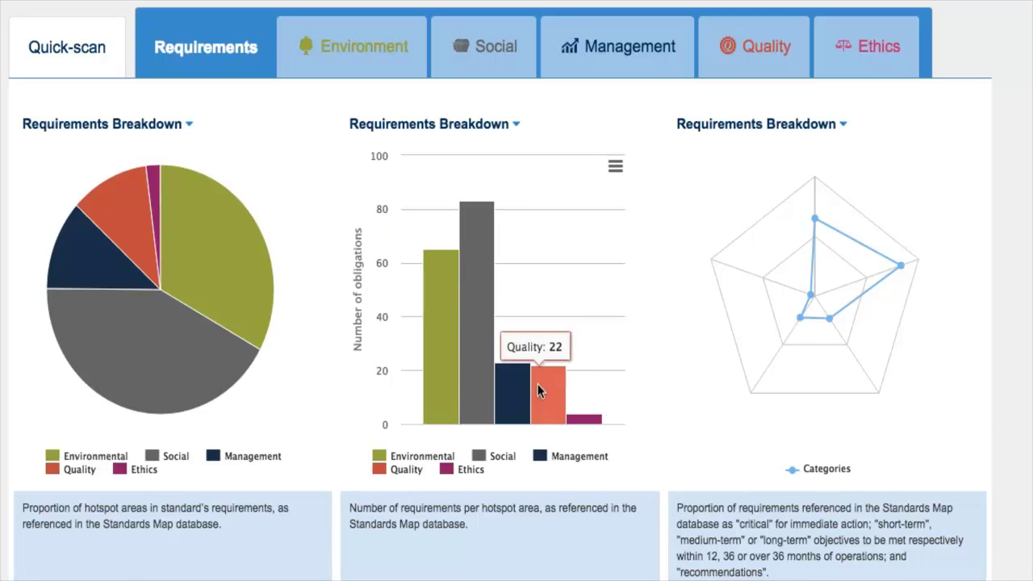
mouse_move(576, 421)
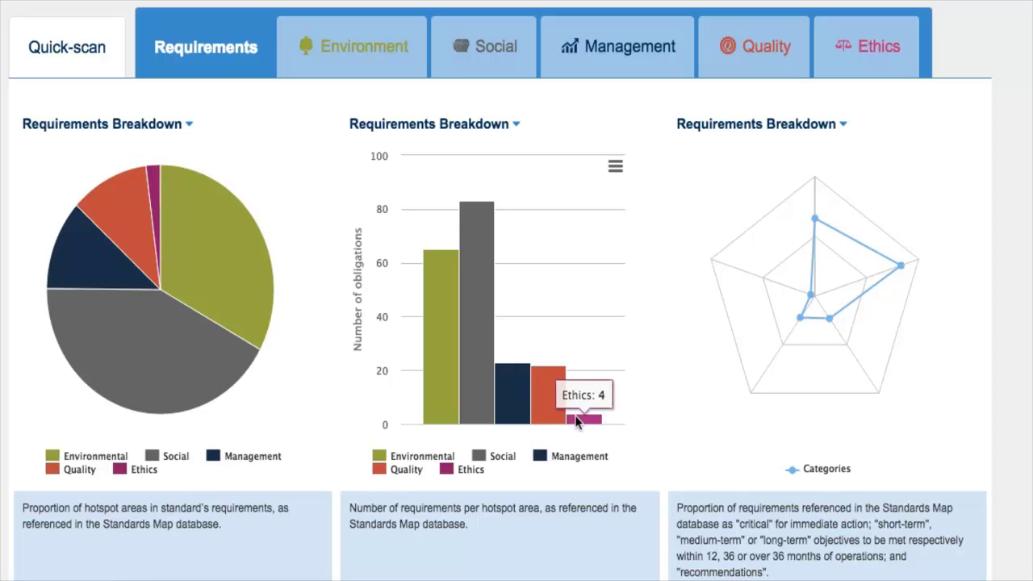